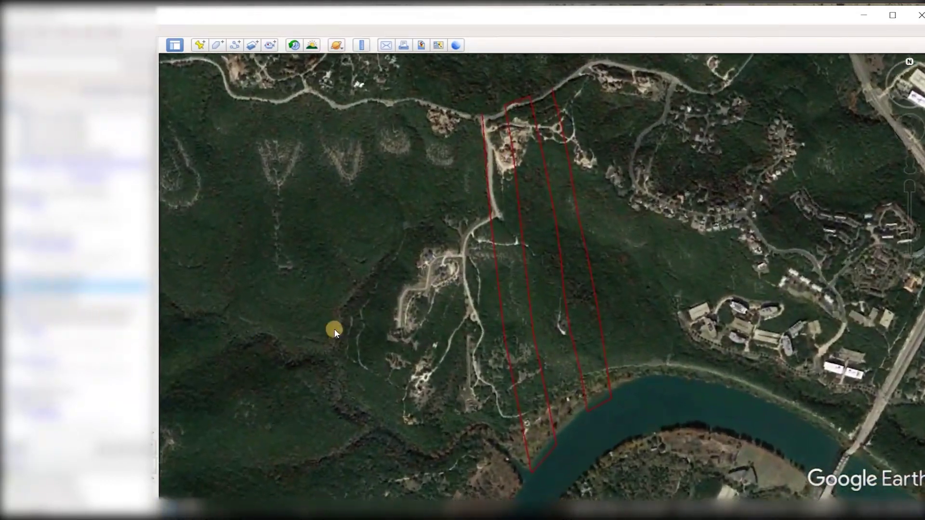
# Zoom in and tilt the view to see the red parcel lines in 3D across the hillside toward the river
pyautogui.moveTo(468, 322); pyautogui.dragTo(489, 351, button='right')
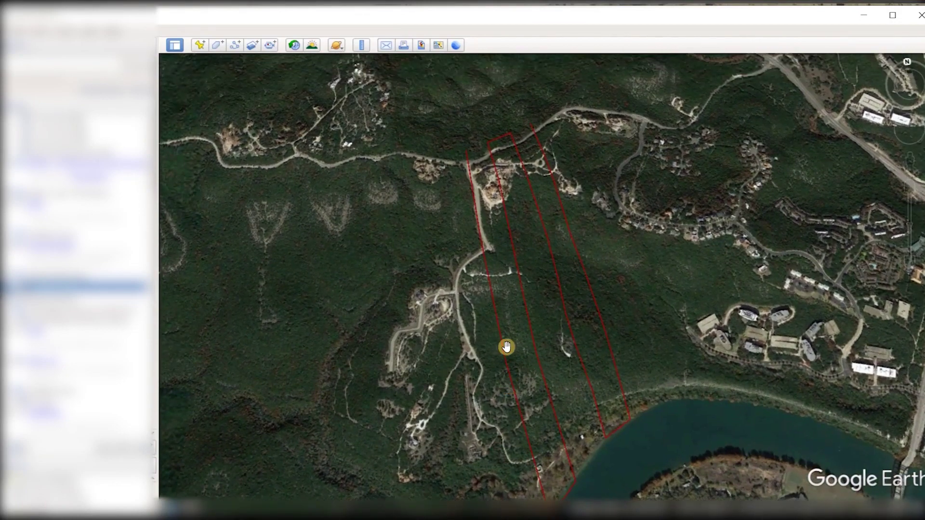
pyautogui.moveTo(502, 345); pyautogui.dragTo(646, 352, button='middle')
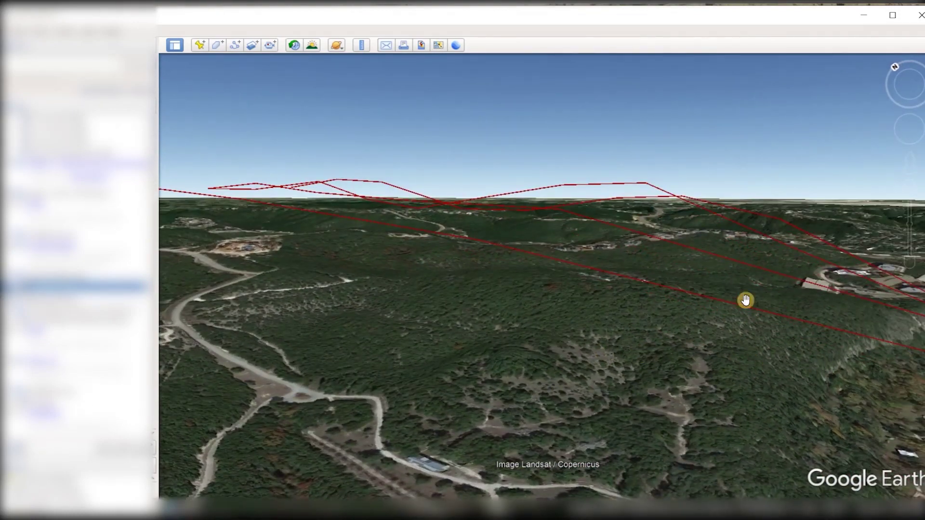
pyautogui.moveTo(555, 312); pyautogui.dragTo(712, 325, button='middle')
pyautogui.moveTo(602, 335); pyautogui.dragTo(630, 384)
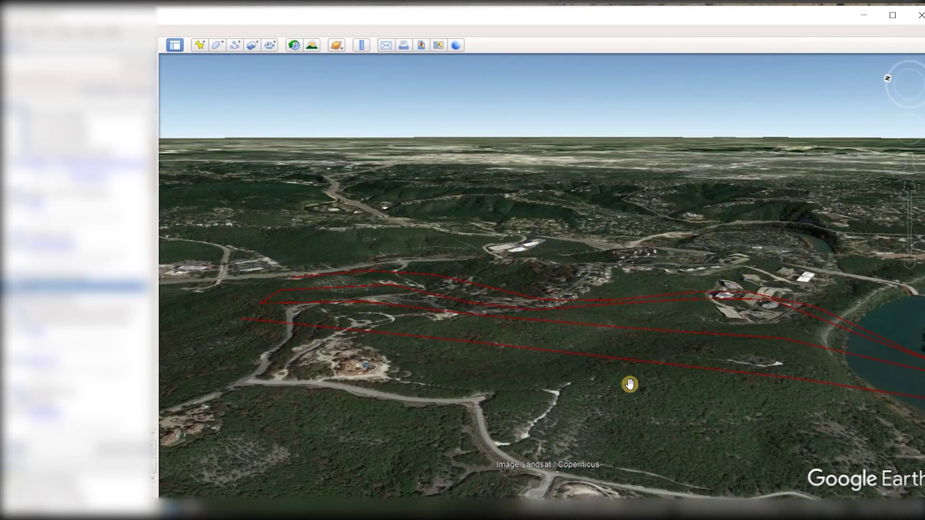
pyautogui.moveTo(624, 388); pyautogui.dragTo(645, 386, button='middle')
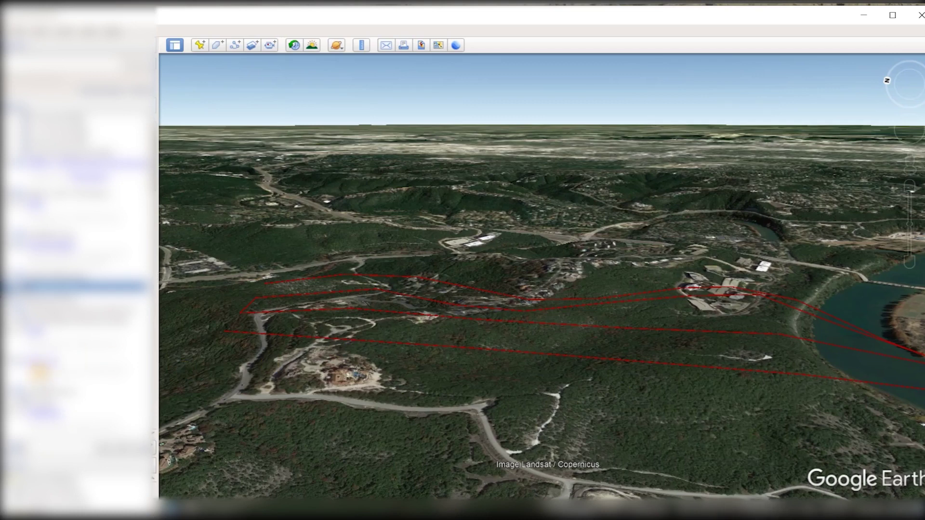
# Fly to the drone-imaged field site and zoom in toward its pond end
pyautogui.doubleClick(73, 371)
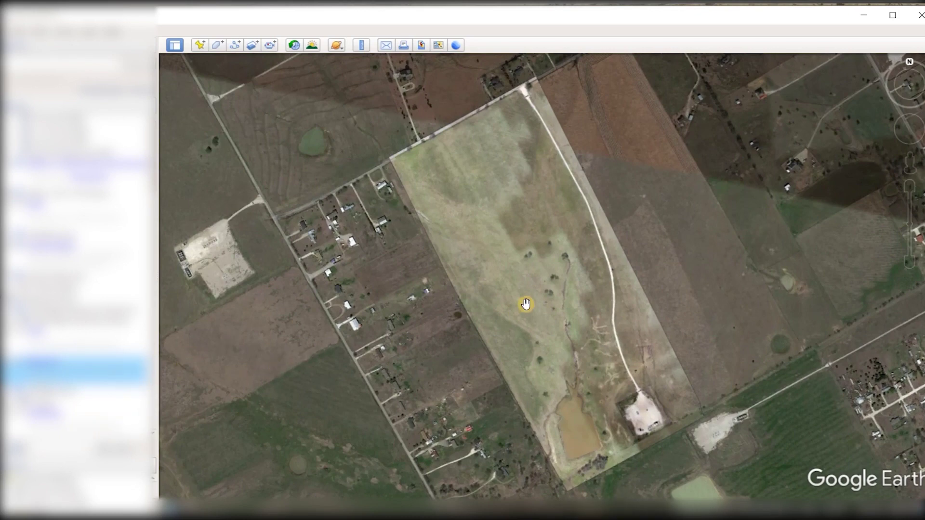
pyautogui.moveTo(544, 292); pyautogui.dragTo(537, 335, button='right')
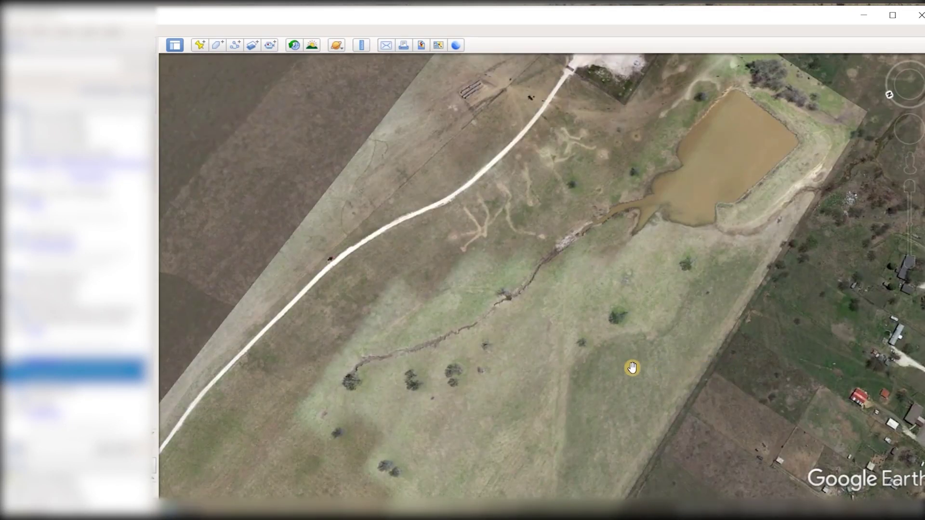
pyautogui.moveTo(547, 357); pyautogui.dragTo(578, 430, button='right')
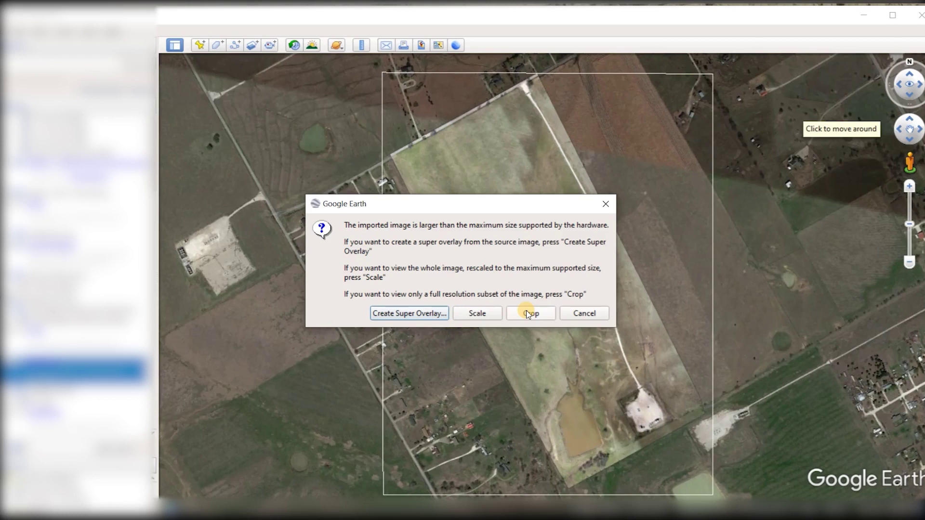
# Choose Scale so the oversized drone image loads rescaled as an overlay
pyautogui.click(477, 314)
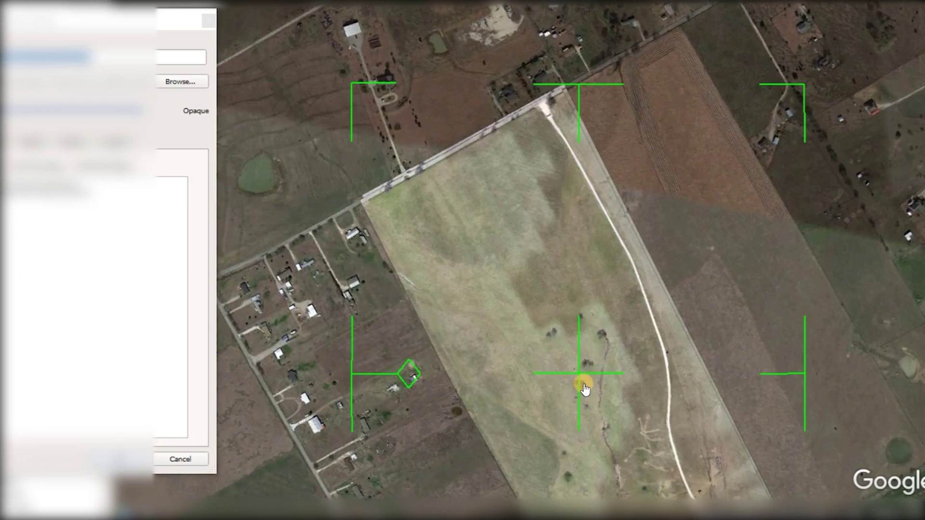
# Set the overlay altitude to Absolute and tilt the view around the field to inspect it
pyautogui.click(141, 182)
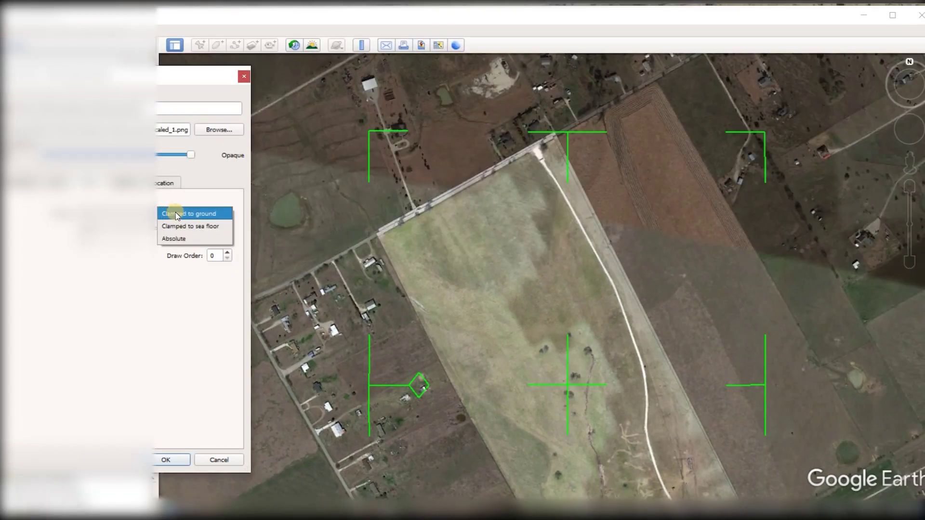
pyautogui.click(174, 239)
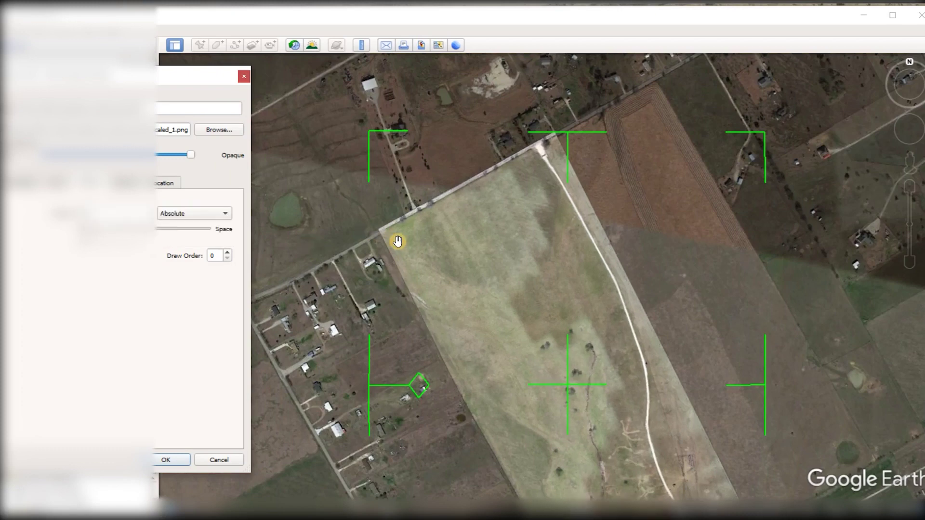
pyautogui.moveTo(458, 244); pyautogui.dragTo(562, 234, button='middle')
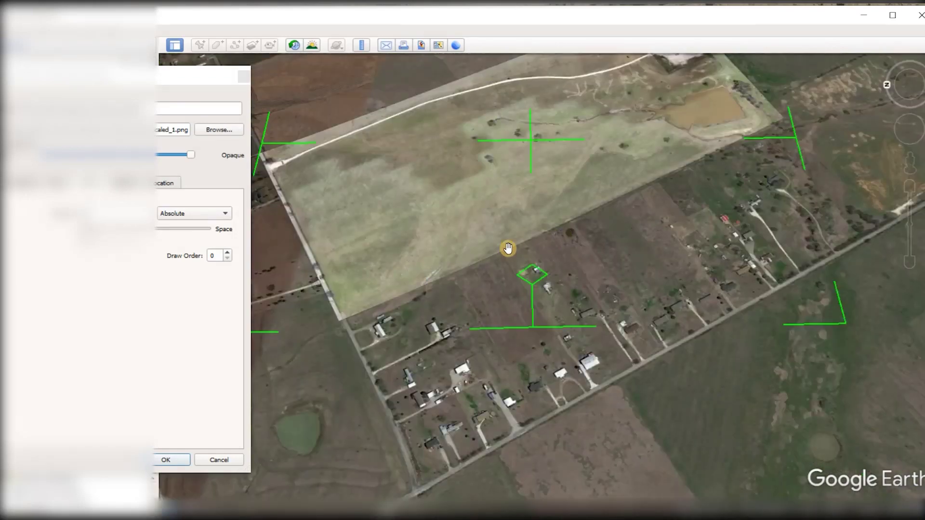
pyautogui.moveTo(505, 250); pyautogui.dragTo(583, 197, button='middle')
pyautogui.moveTo(483, 225); pyautogui.dragTo(554, 207, button='middle')
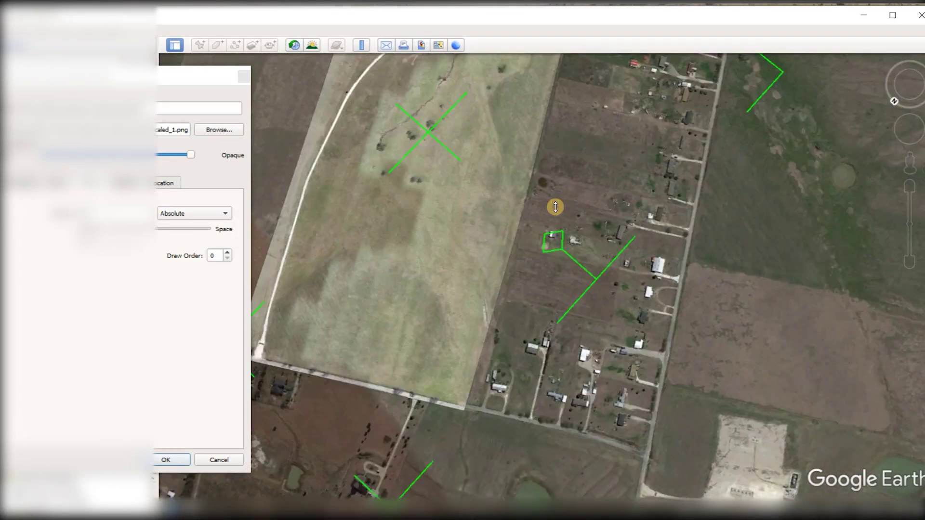
# Switch the overlay altitude to Clamped to ground and confirm the overlay settings
pyautogui.click(181, 213)
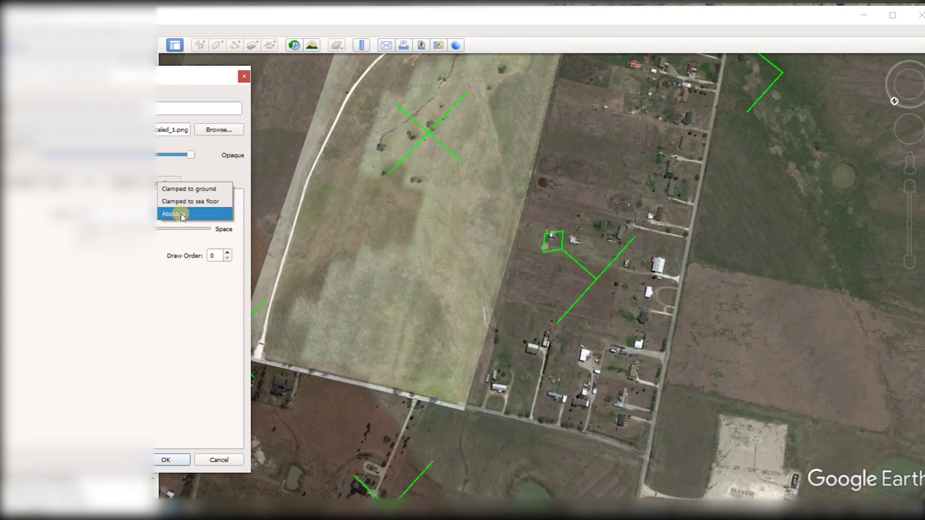
pyautogui.click(177, 189)
pyautogui.moveTo(440, 354); pyautogui.dragTo(423, 375, button='middle')
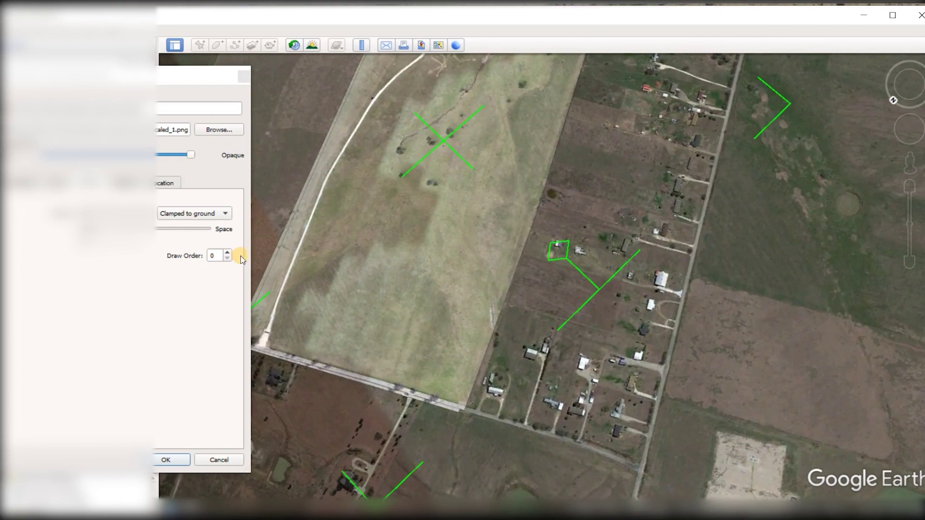
pyautogui.click(164, 462)
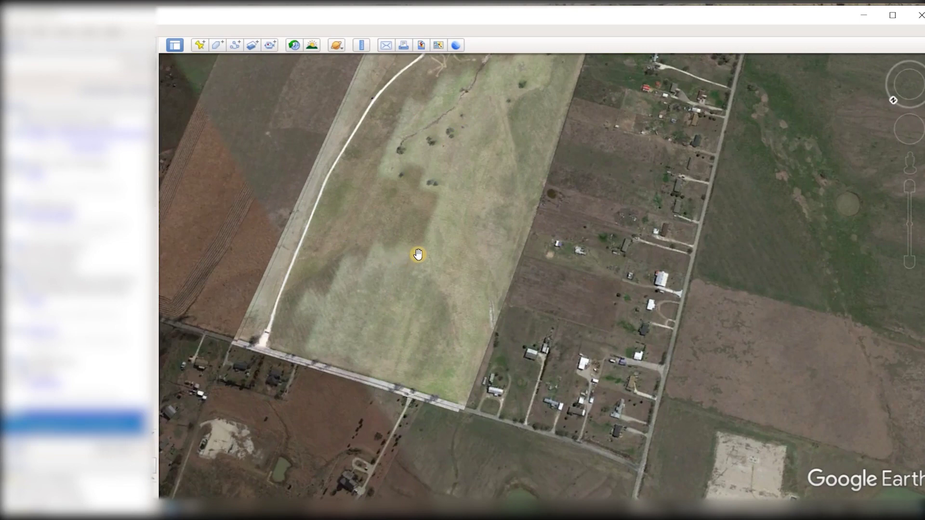
pyautogui.moveTo(417, 254); pyautogui.dragTo(419, 405)
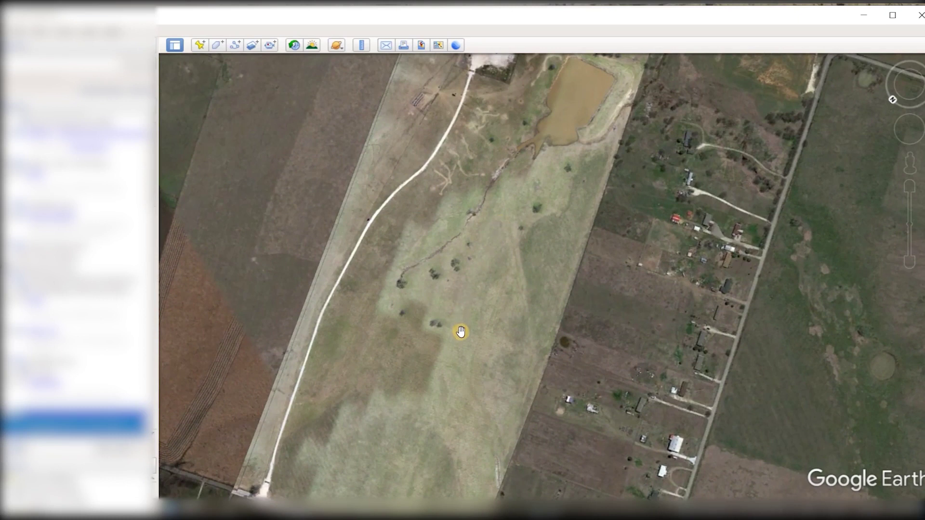
# Drop the contour file from Explorer onto the map at the field's north end
pyautogui.scroll(1, 455, 340)
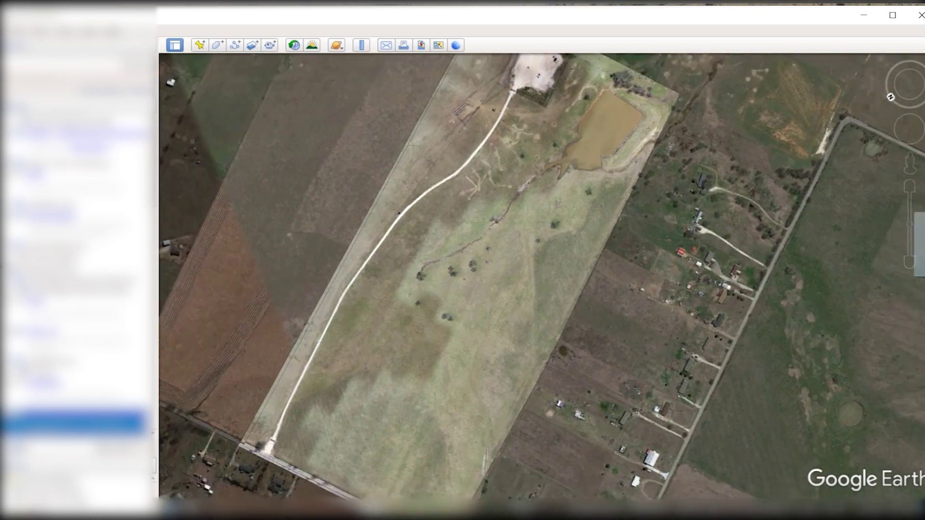
pyautogui.moveTo(752, 277); pyautogui.dragTo(530, 266)
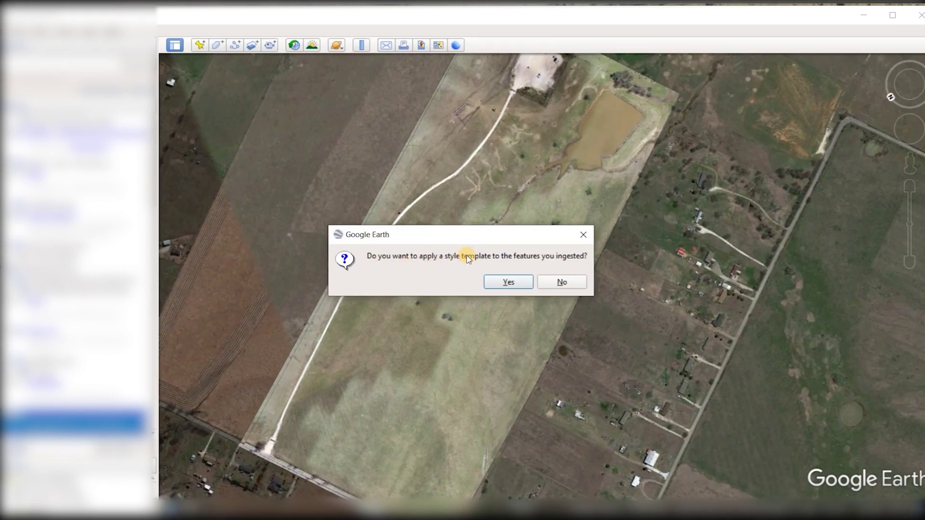
# Finish the contour import and set the Pinto Contours line colour to red
pyautogui.click(559, 282)
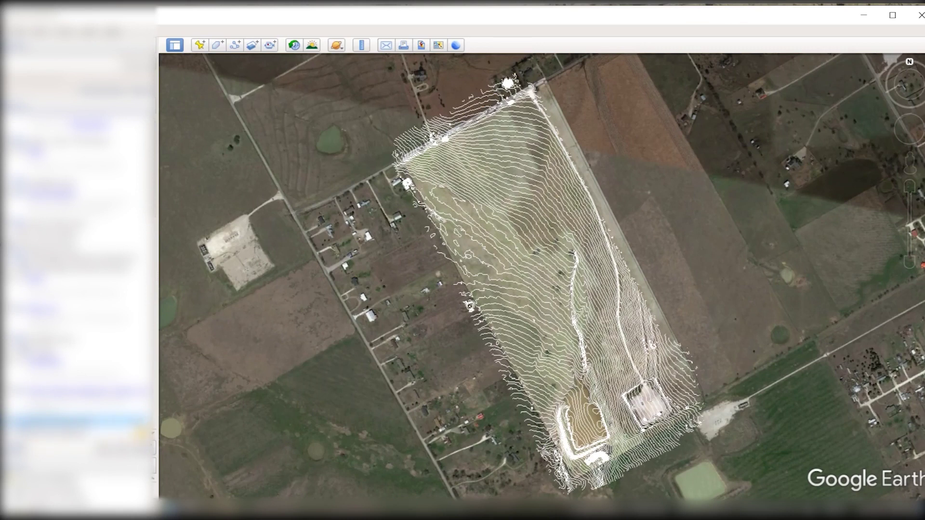
pyautogui.rightClick(144, 431)
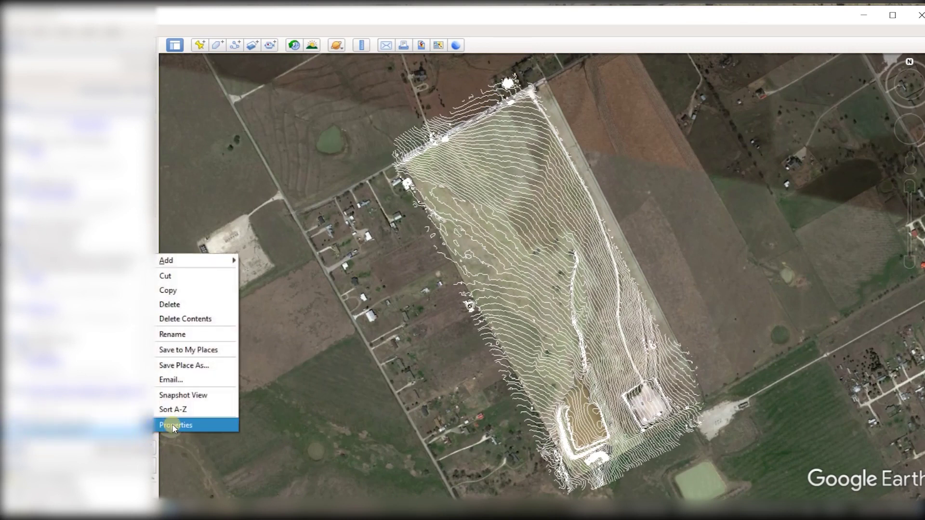
pyautogui.click(174, 427)
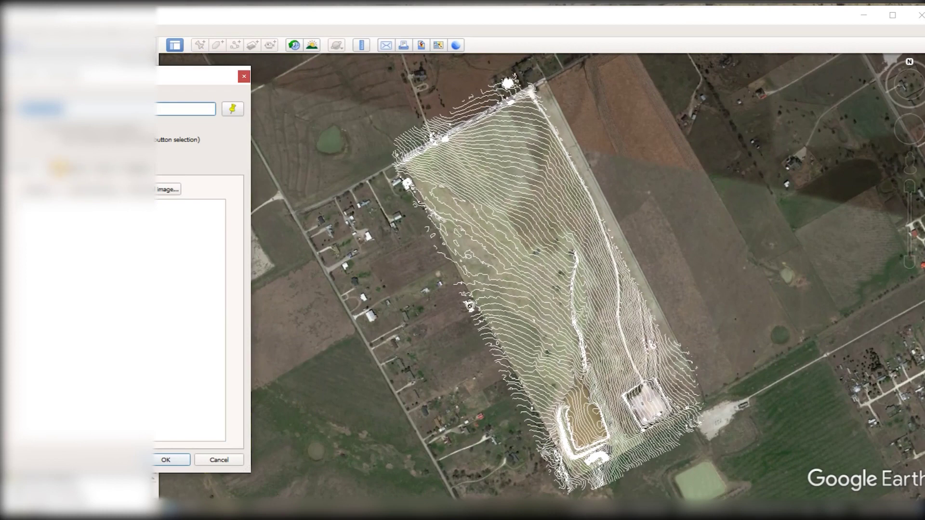
pyautogui.click(67, 168)
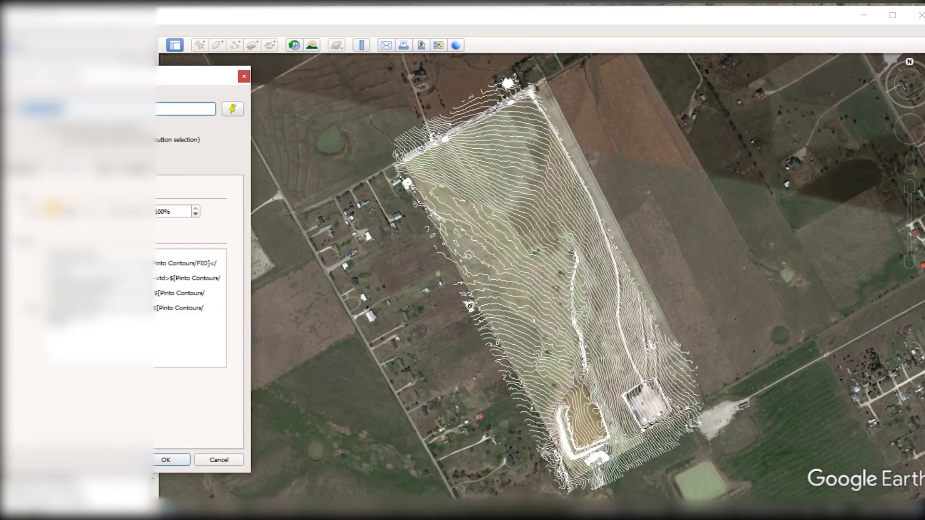
pyautogui.click(250, 401)
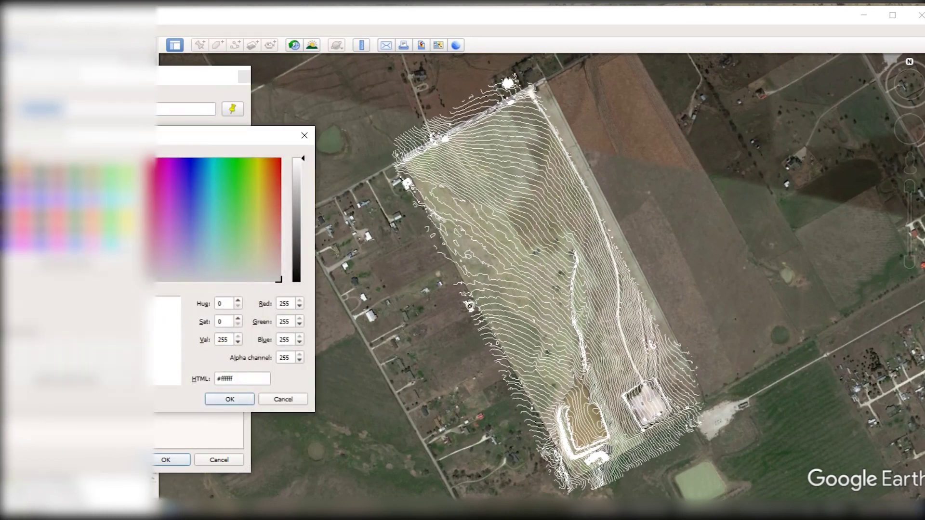
pyautogui.click(19, 217)
pyautogui.click(225, 400)
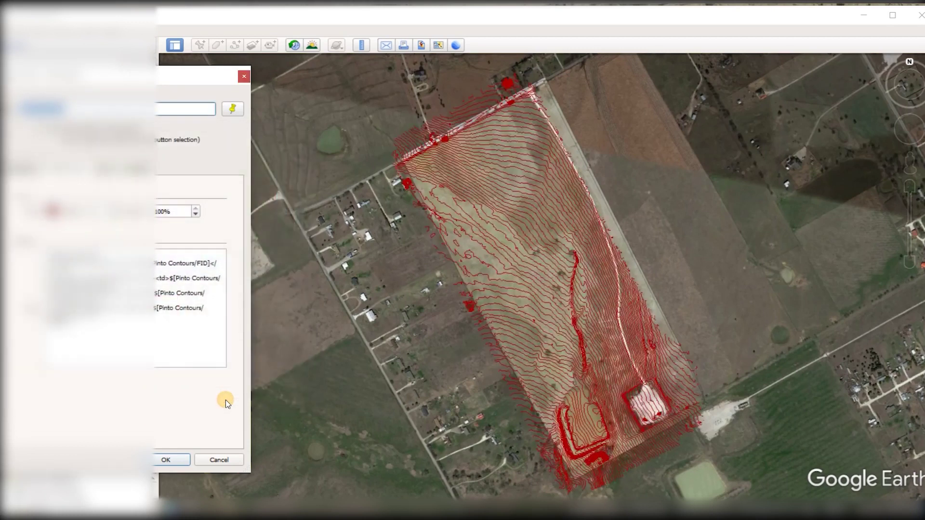
pyautogui.click(165, 460)
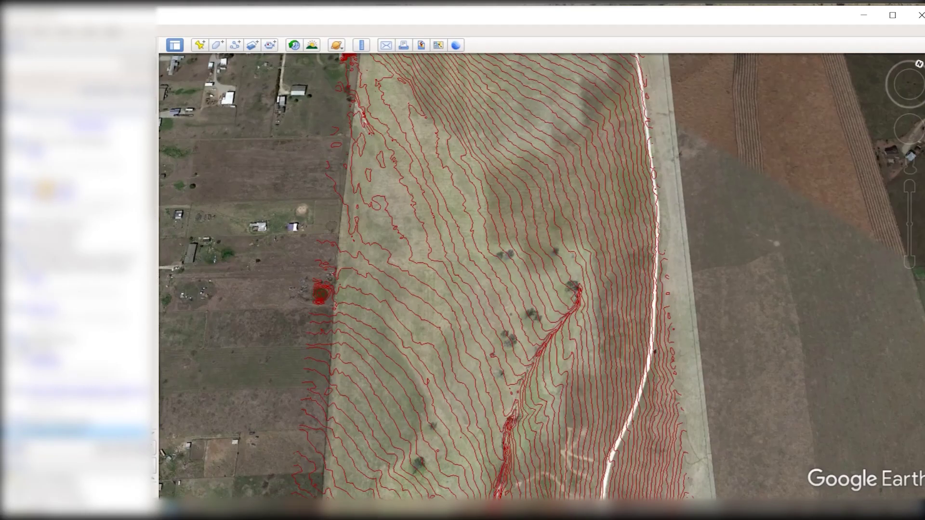
# Fly to the golf course drone overlay from the Places panel
pyautogui.doubleClick(44, 203)
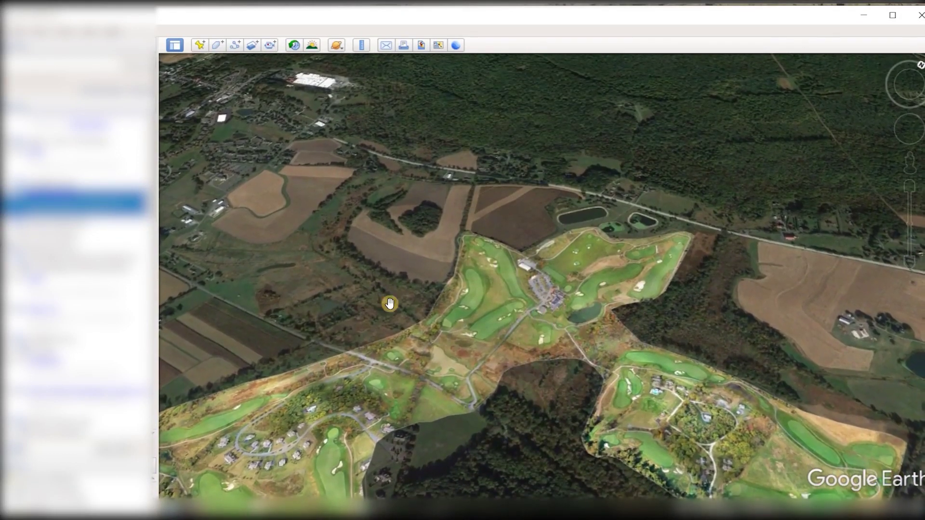
# View the golf overlay top-down, zoomed in over the clubhouse parking lot, then bring QGIS forward
pyautogui.scroll(1, 529, 333)
pyautogui.moveTo(529, 336); pyautogui.dragTo(531, 96, button='middle')
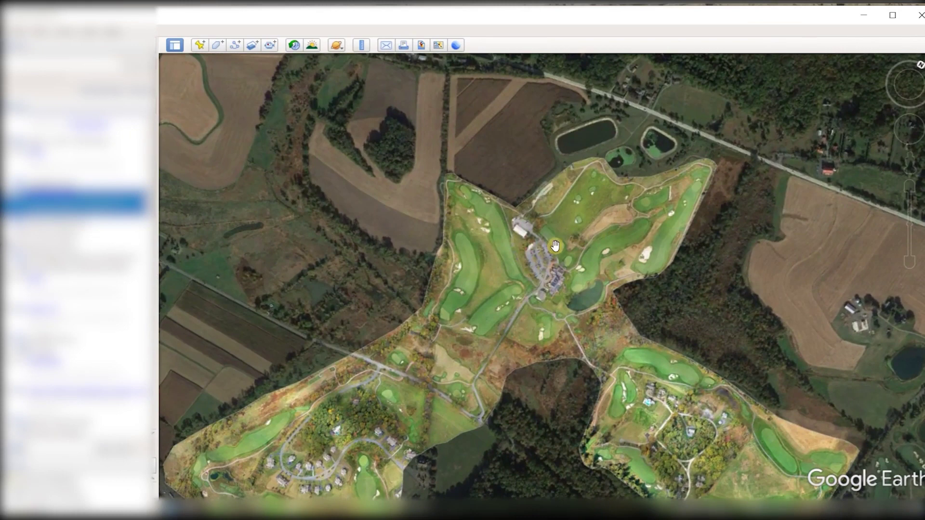
pyautogui.scroll(4, 525, 353)
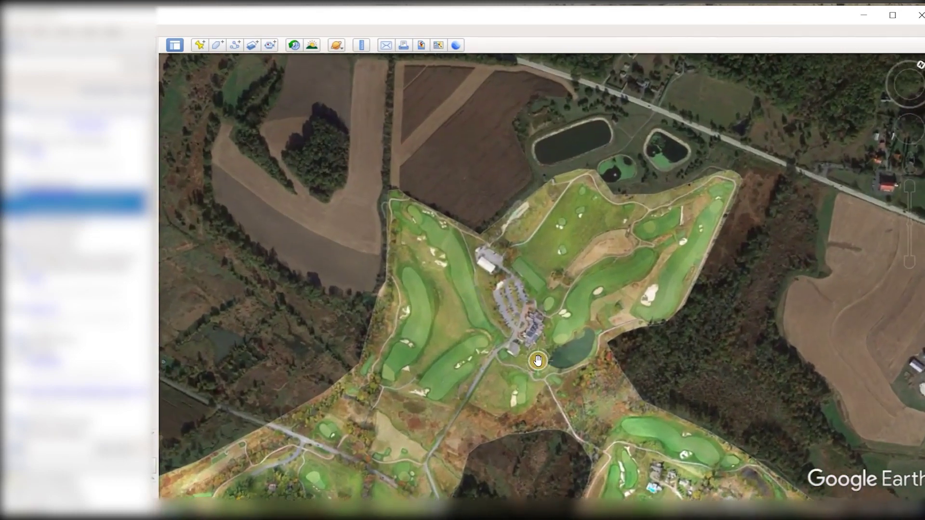
pyautogui.scroll(3, 524, 353)
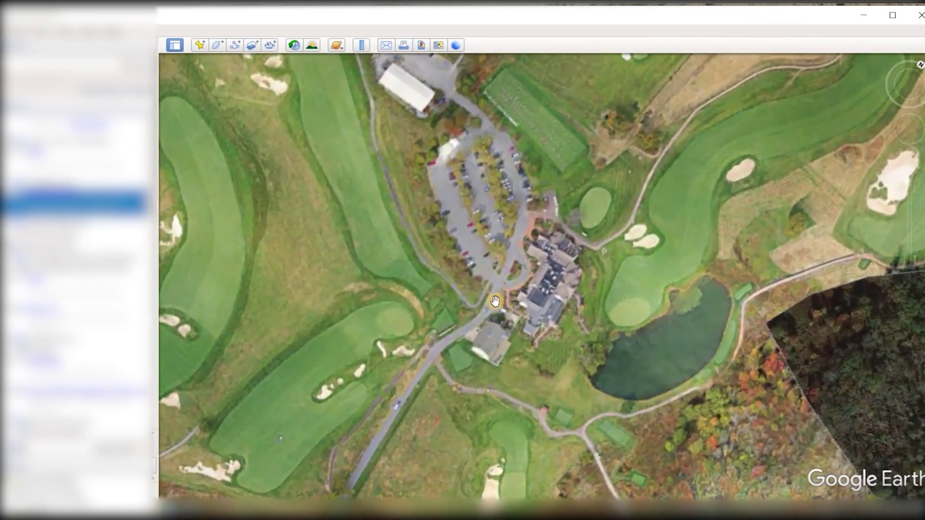
pyautogui.scroll(2, 485, 282)
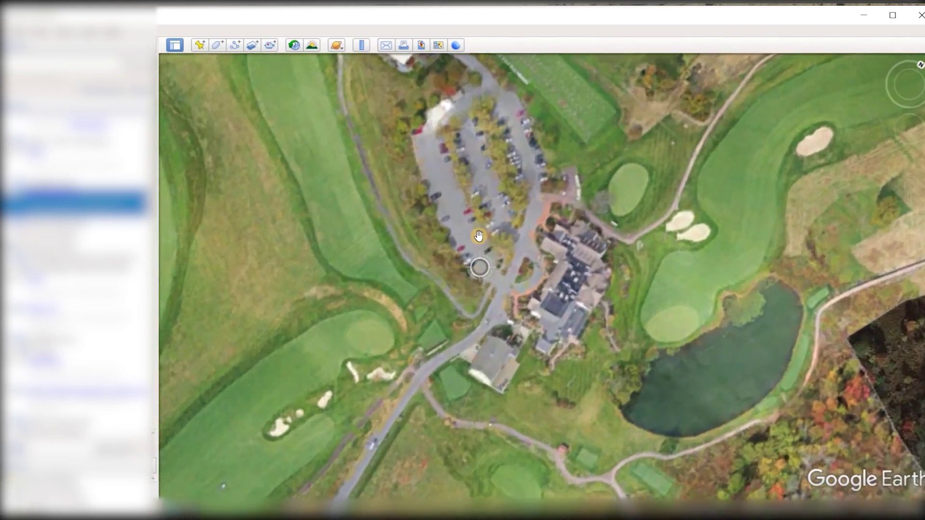
pyautogui.scroll(3, 508, 317)
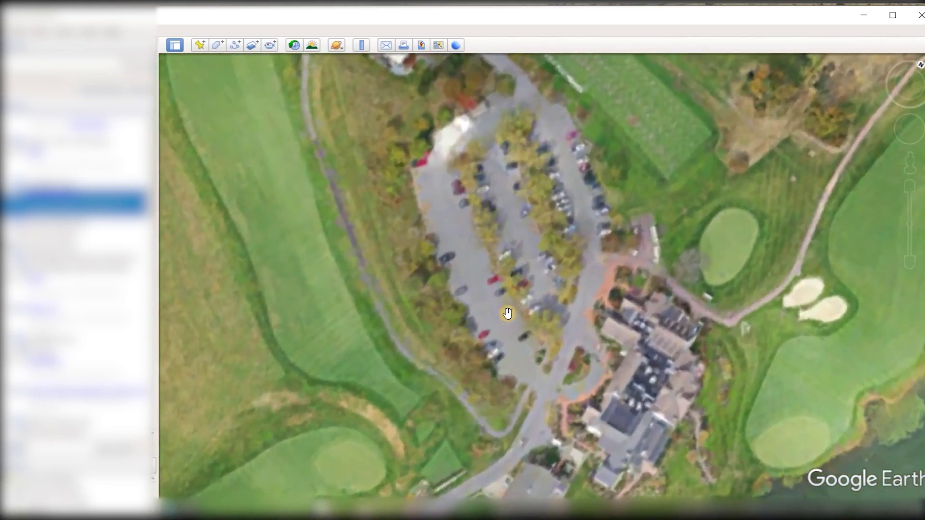
pyautogui.scroll(2, 509, 313)
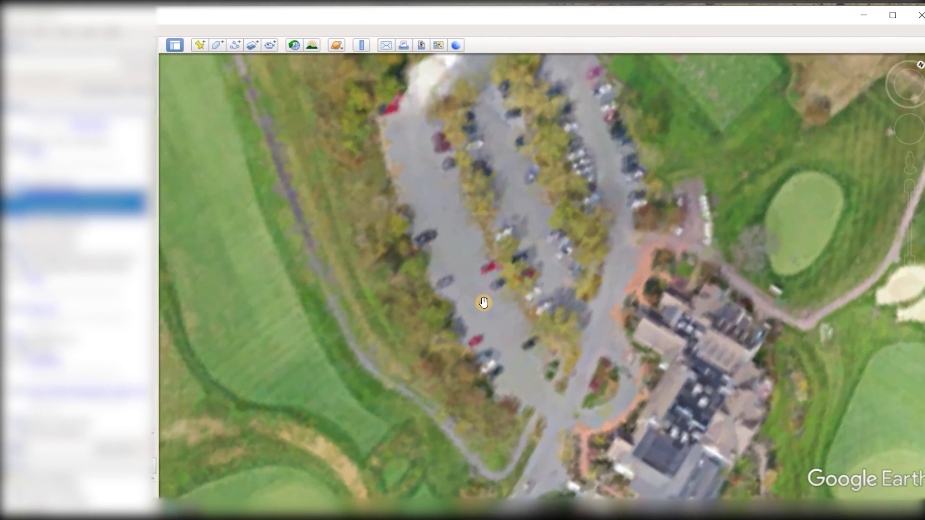
pyautogui.moveTo(475, 310); pyautogui.dragTo(514, 383)
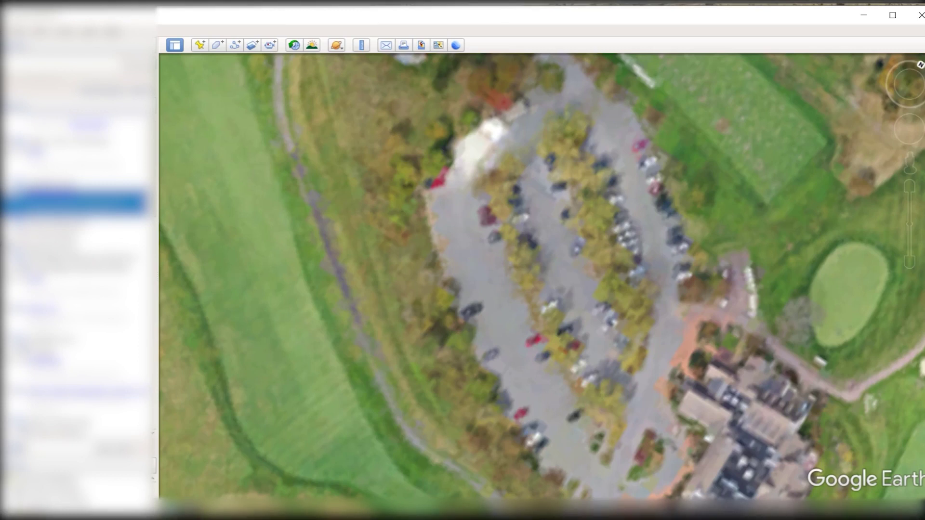
pyautogui.click(678, 476)
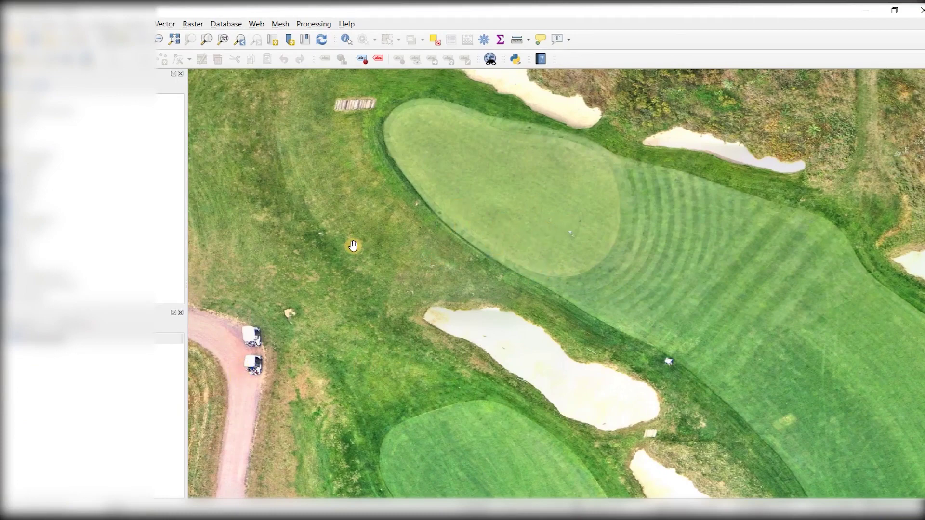
pyautogui.scroll(-5, 355, 365)
pyautogui.scroll(3, 364, 359)
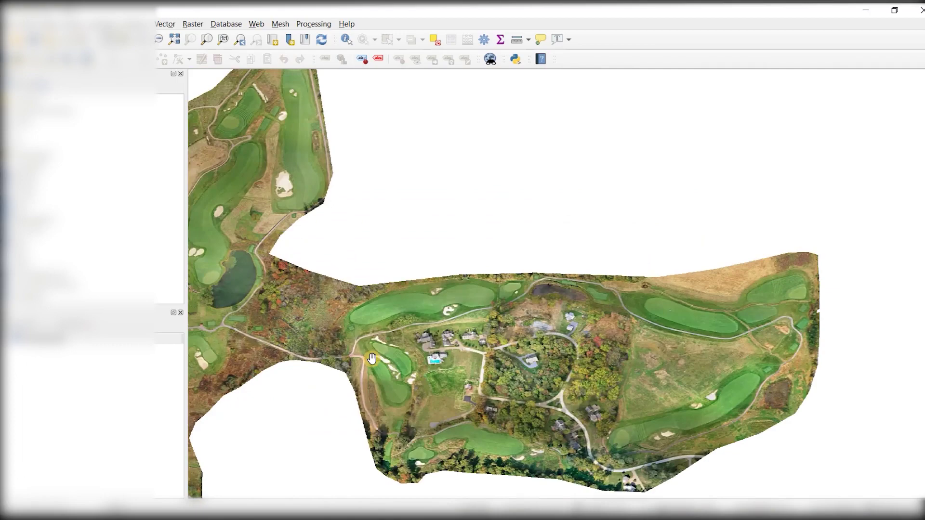
pyautogui.moveTo(364, 359); pyautogui.dragTo(520, 390)
pyautogui.moveTo(400, 337); pyautogui.dragTo(519, 362)
pyautogui.scroll(2, 453, 297)
pyautogui.scroll(2, 400, 277)
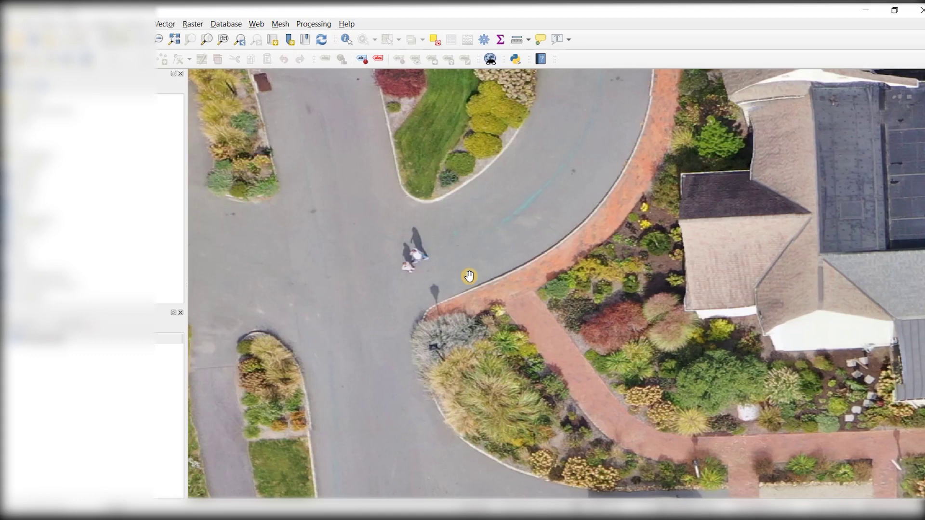
pyautogui.scroll(-3, 468, 276)
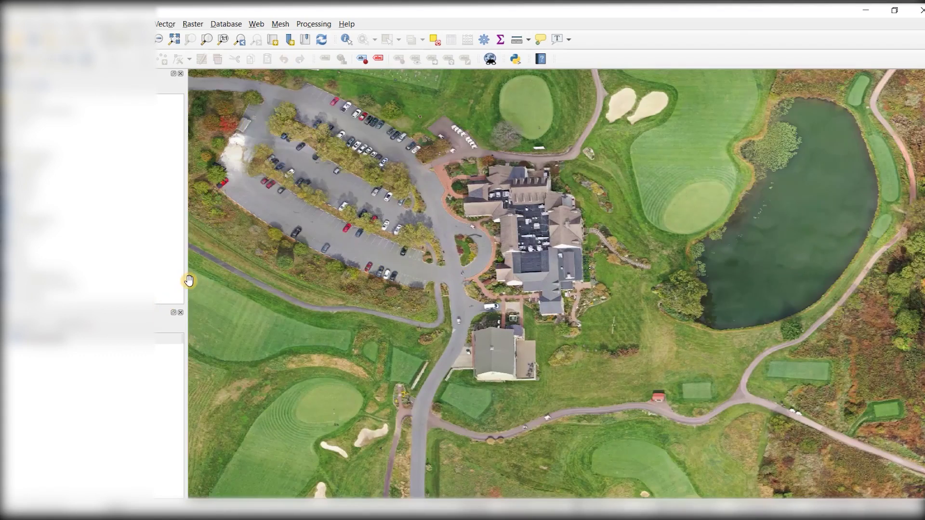
pyautogui.click(865, 10)
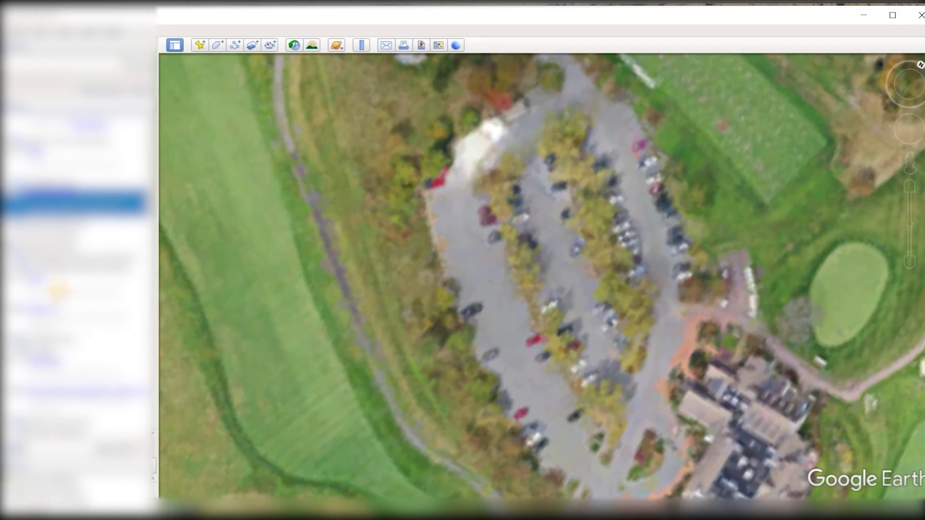
# Fly to the school campus overlay from the Places panel
pyautogui.doubleClick(73, 289)
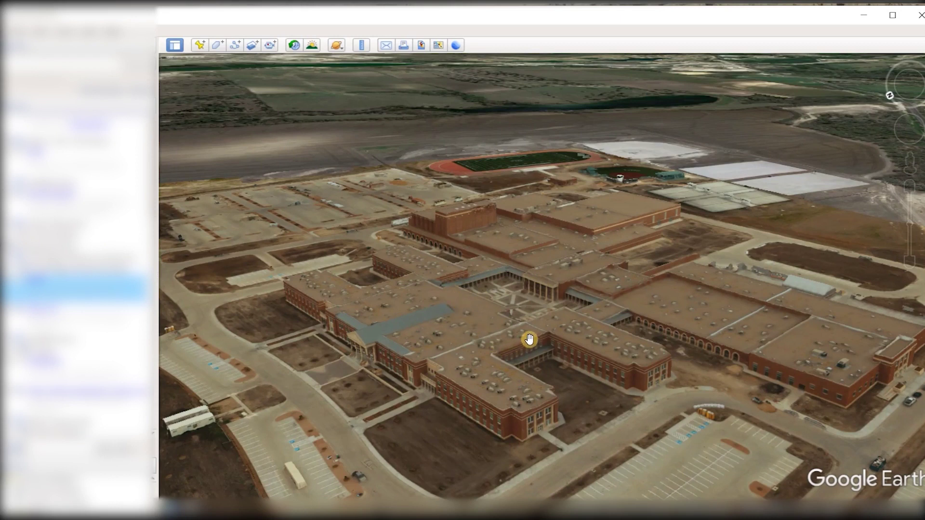
# Tilt and zoom over the campus, then fly to the red contour parcel among the fields
pyautogui.moveTo(498, 343); pyautogui.dragTo(572, 236, button='middle')
pyautogui.moveTo(587, 288)
pyautogui.mouseDown(button='middle')
pyautogui.moveTo(564, 103)
pyautogui.moveTo(557, 207)
pyautogui.moveTo(585, 293)
pyautogui.mouseUp(button='middle')
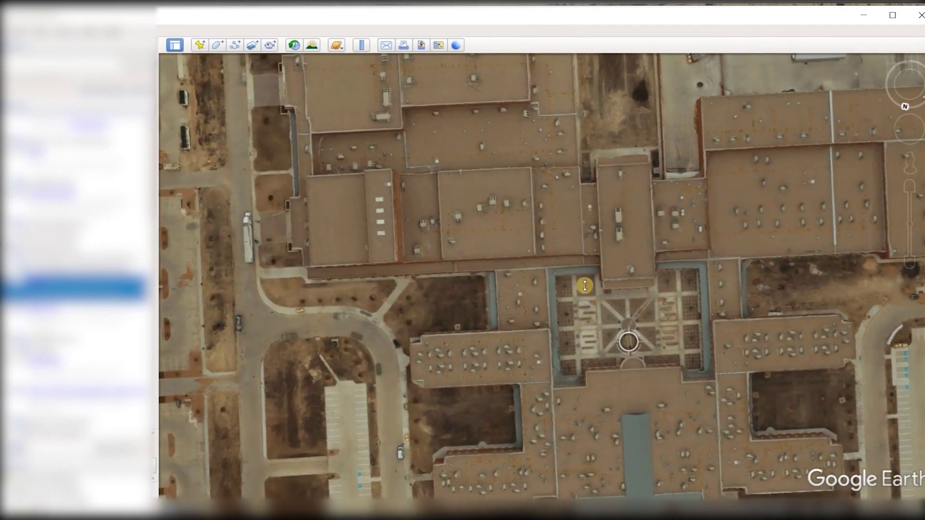
pyautogui.scroll(-10, 537, 331)
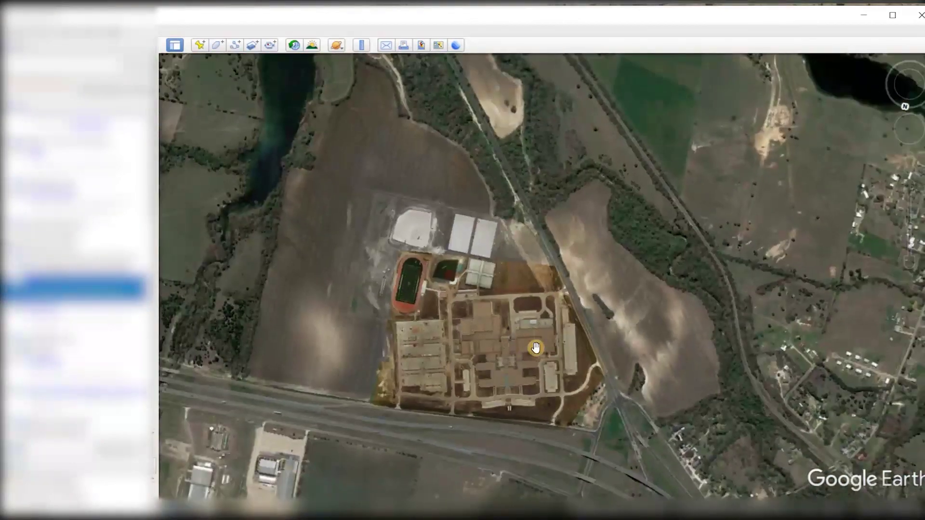
pyautogui.scroll(5, 546, 343)
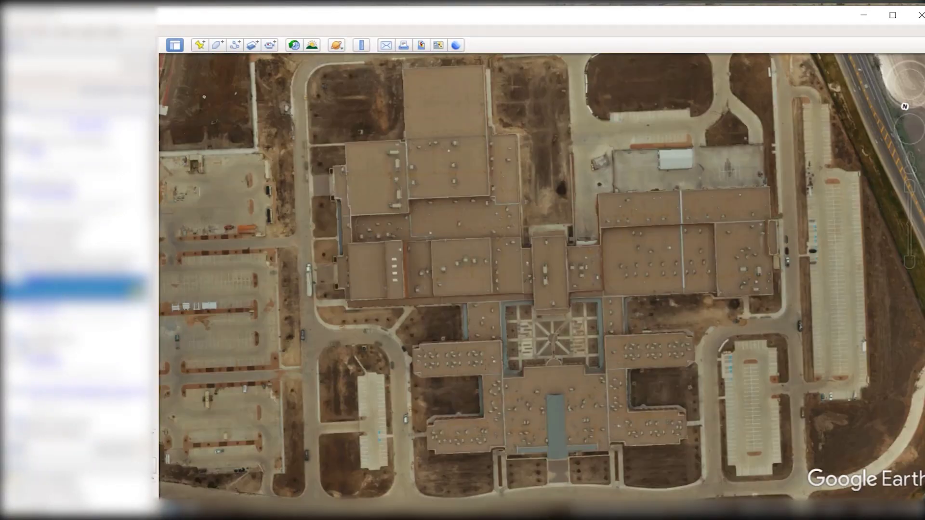
pyautogui.rightClick(152, 294)
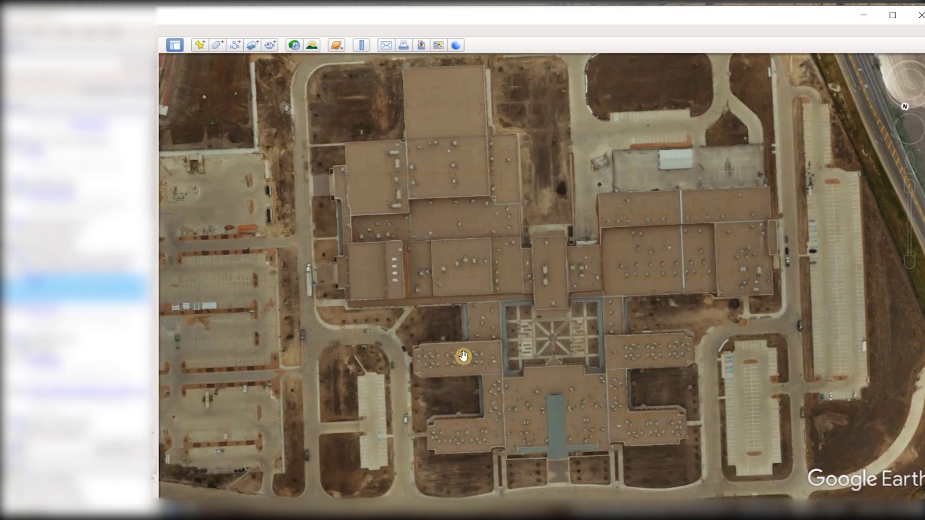
pyautogui.scroll(-5, 463, 356)
pyautogui.doubleClick(48, 371)
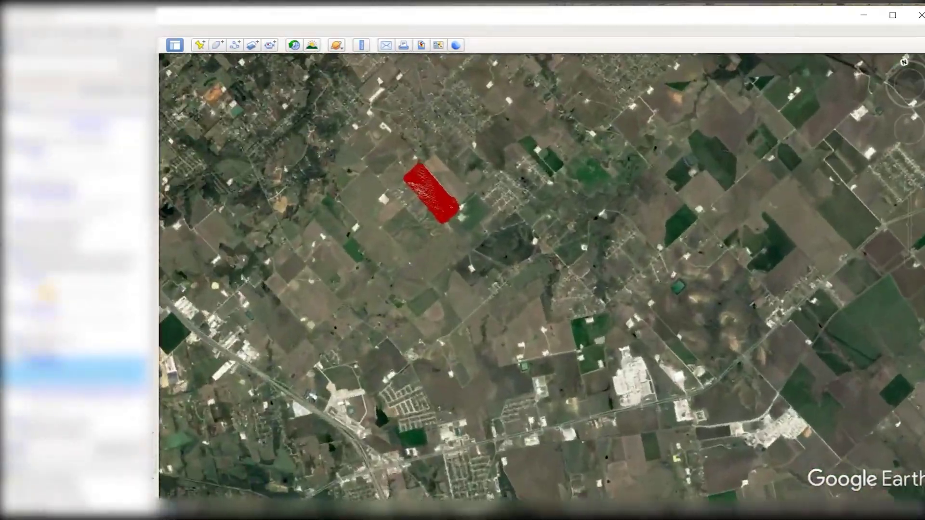
pyautogui.click(44, 292)
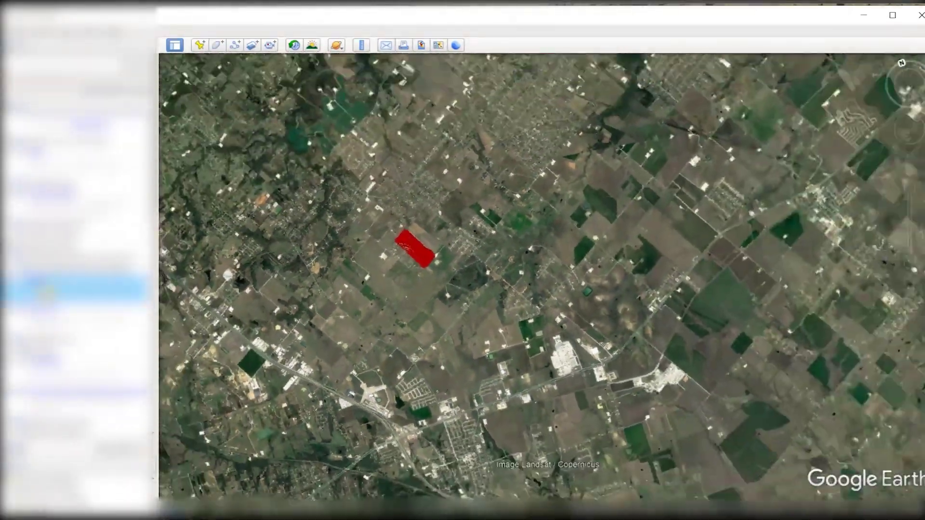